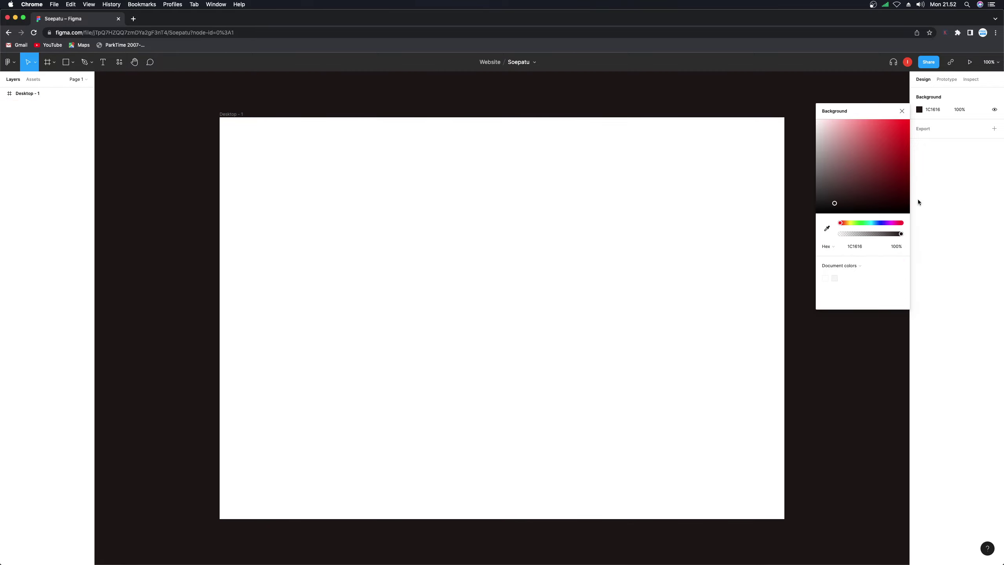
Change the canvas background colour to the dark blue 112031
{"action": "left_click", "coordinate": [876, 224]}
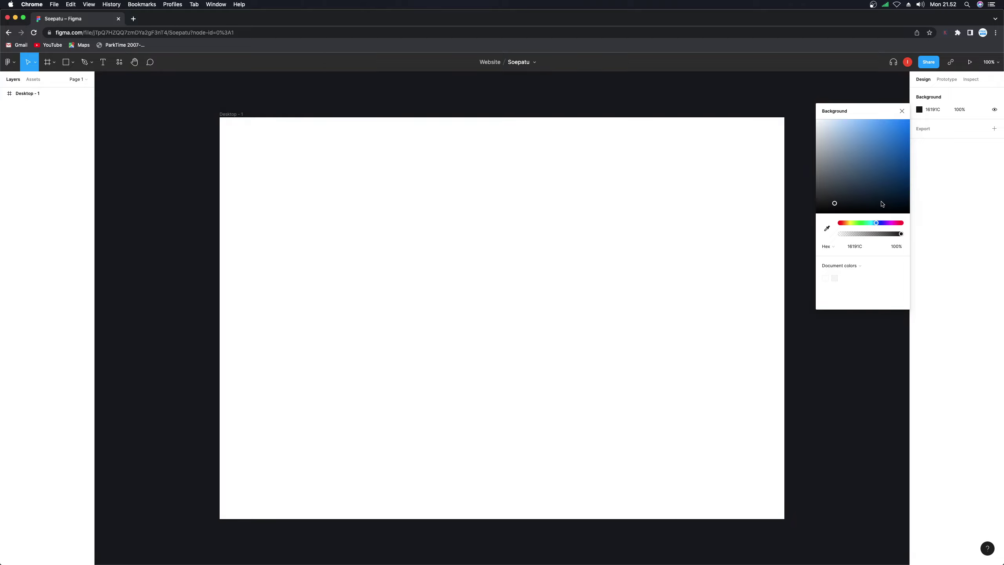
{"action": "left_click_drag", "start_coordinate": [882, 202], "coordinate": [878, 198]}
{"action": "left_click", "coordinate": [902, 112]}
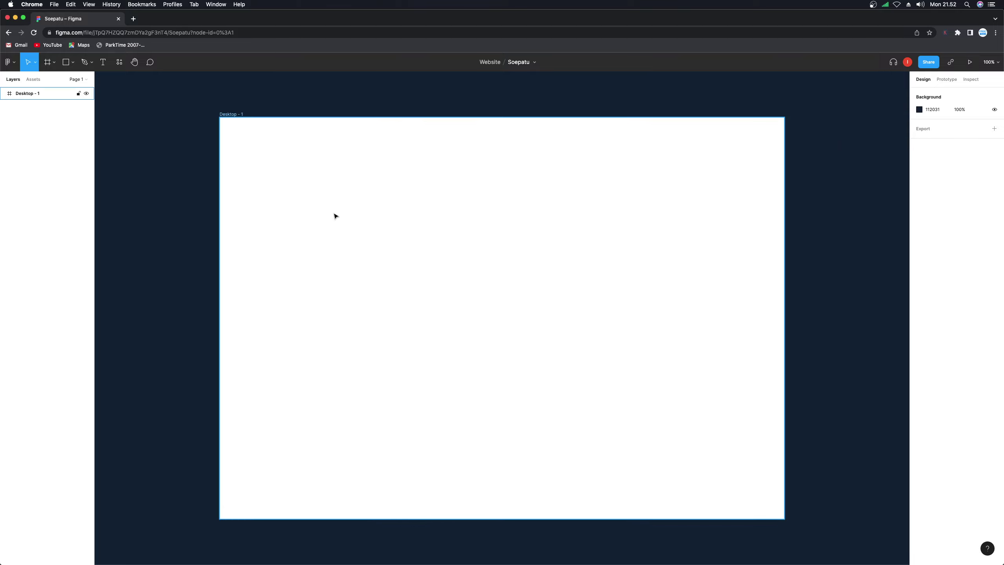
Set the canvas background colour to light grey F5F5F5
{"action": "left_click", "coordinate": [931, 110]}
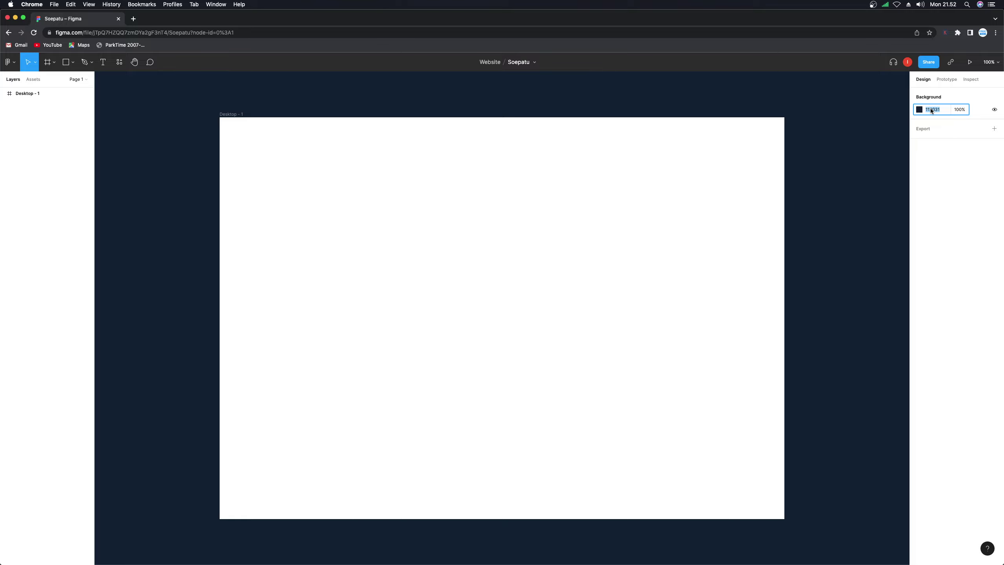
{"action": "type", "text": "f5f5f5"}
{"action": "key", "text": "Return"}
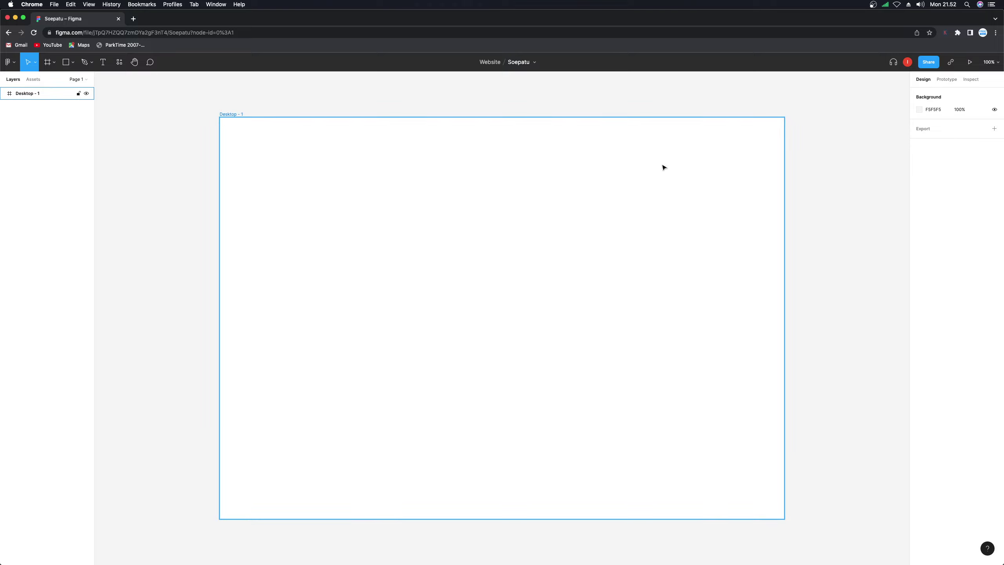
Rename the Desktop - 1 frame to Beranda
{"action": "left_click", "coordinate": [230, 115]}
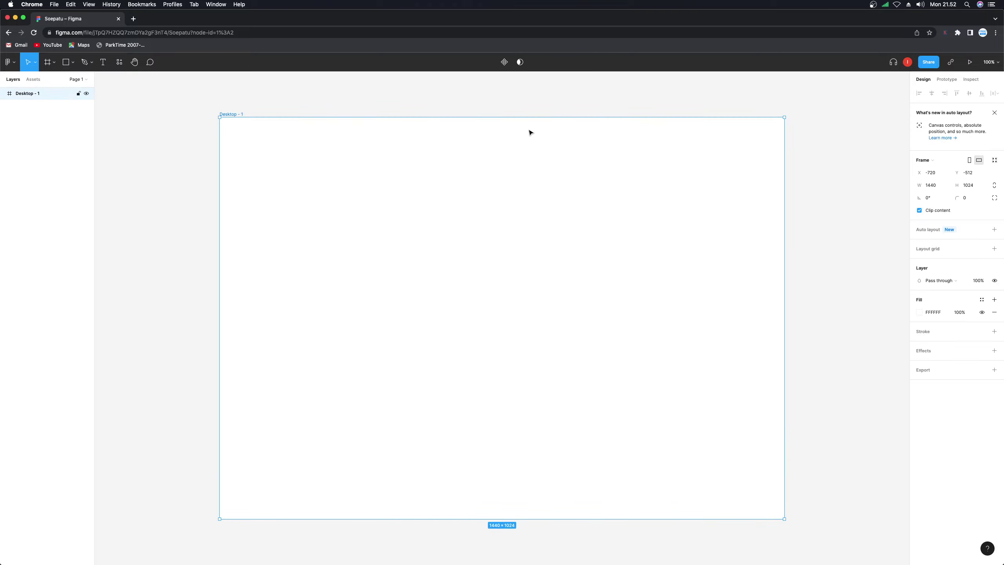
{"action": "left_click", "coordinate": [522, 105]}
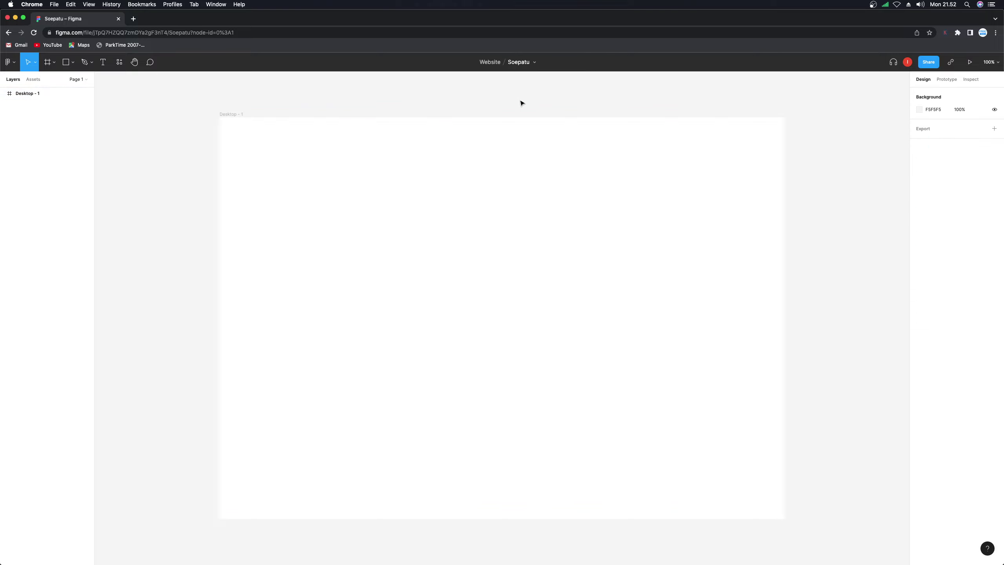
{"action": "double_click", "coordinate": [231, 114]}
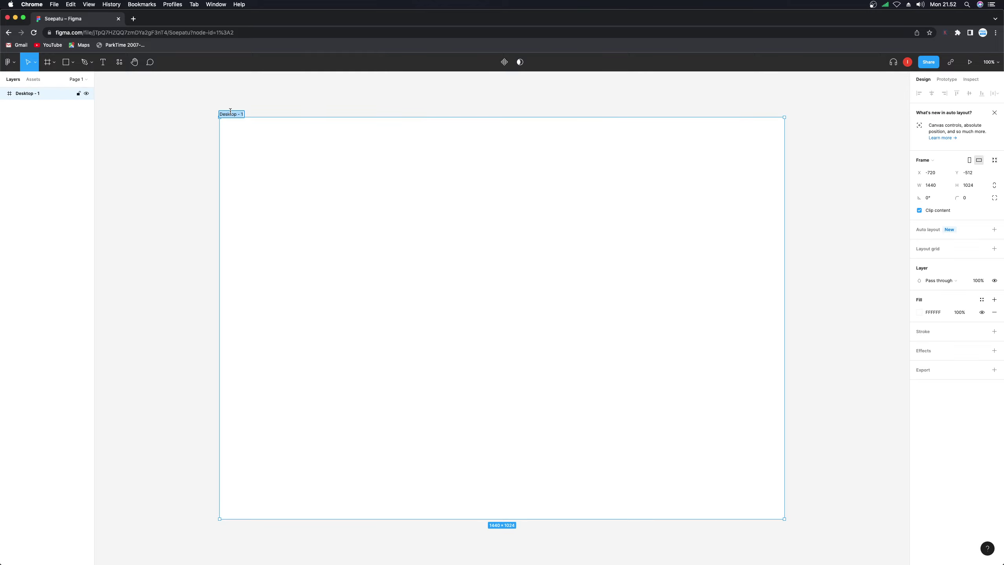
{"action": "type", "text": "Beranda"}
{"action": "key", "text": "Return"}
{"action": "left_click", "coordinate": [137, 153]}
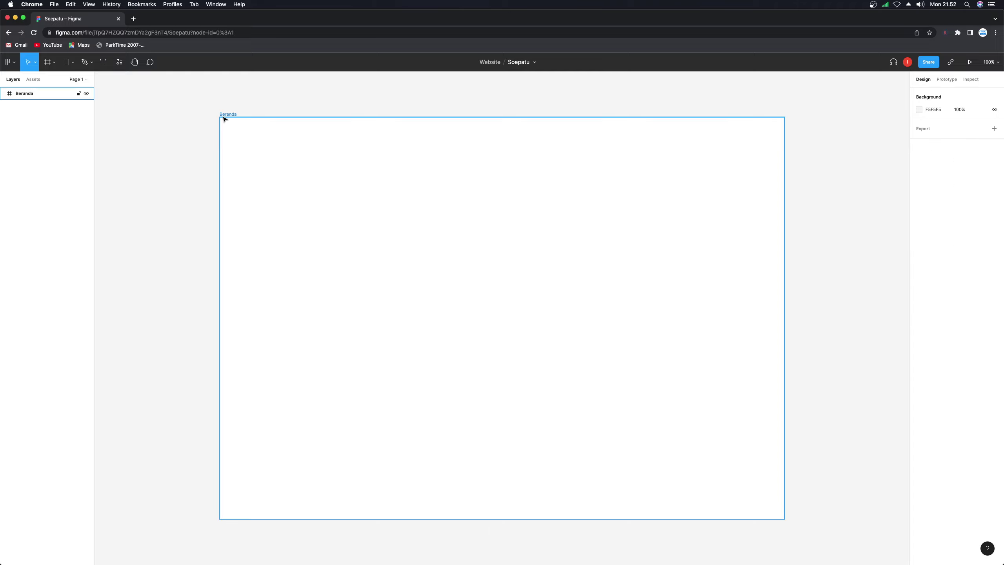
{"action": "left_click", "coordinate": [224, 119]}
{"action": "left_click", "coordinate": [190, 140]}
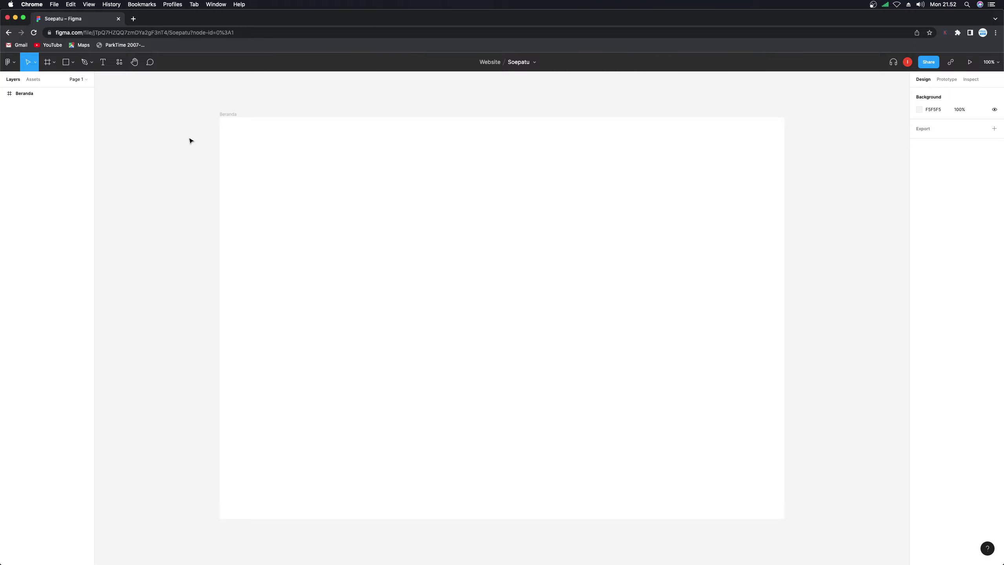
{"action": "left_click", "coordinate": [235, 121]}
{"action": "left_click", "coordinate": [271, 109]}
{"action": "left_click", "coordinate": [414, 144]}
{"action": "left_click", "coordinate": [478, 96]}
{"action": "left_click", "coordinate": [234, 113]}
{"action": "left_click", "coordinate": [243, 114]}
{"action": "left_click", "coordinate": [238, 114]}
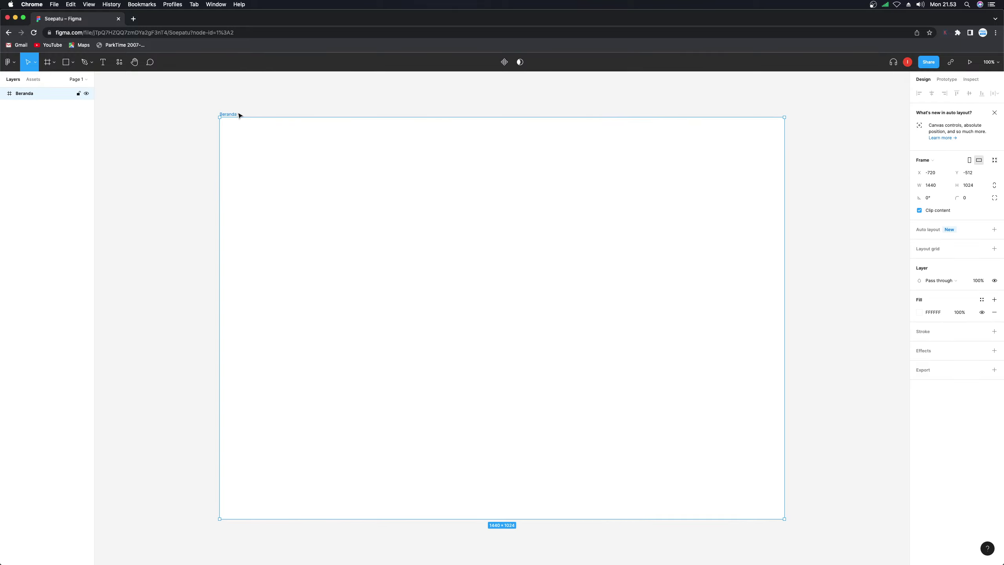
{"action": "left_click", "coordinate": [256, 101]}
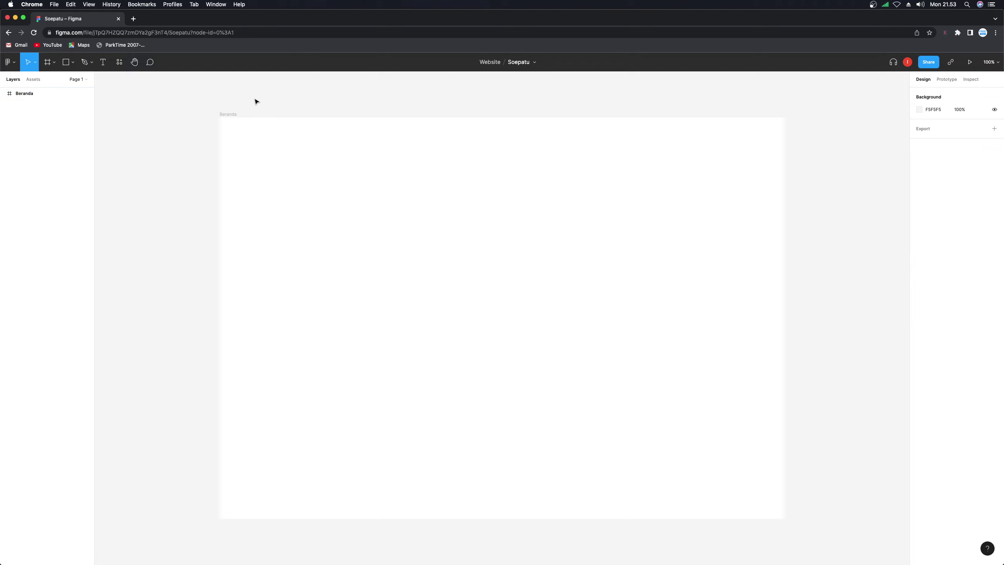
{"action": "left_click", "coordinate": [236, 116]}
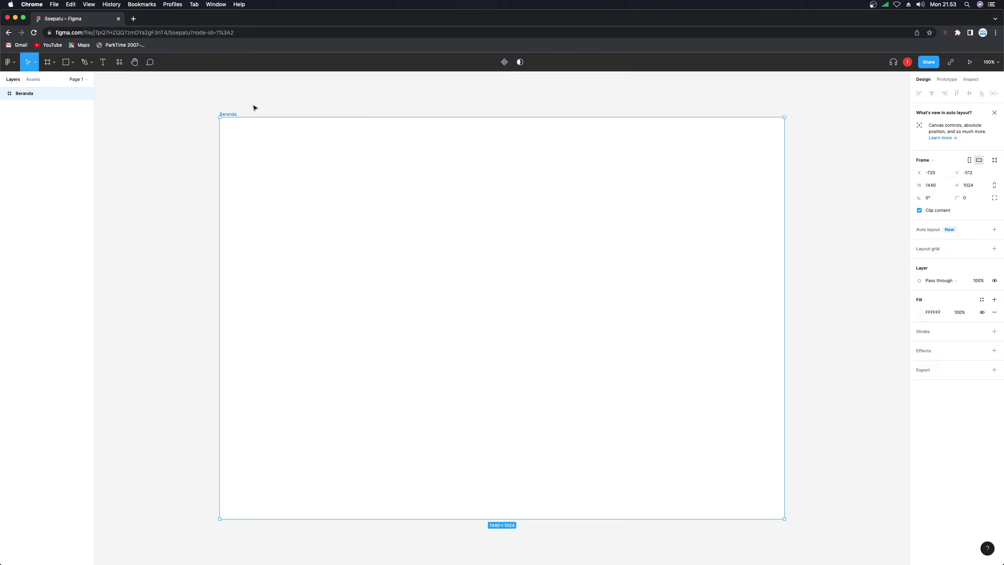
{"action": "left_click", "coordinate": [253, 107]}
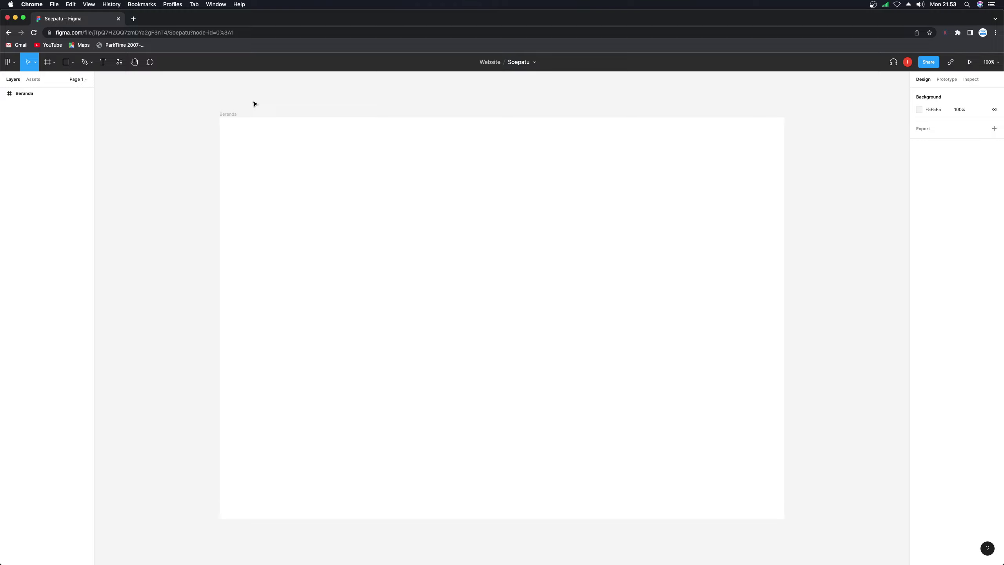
{"action": "left_click", "coordinate": [239, 114]}
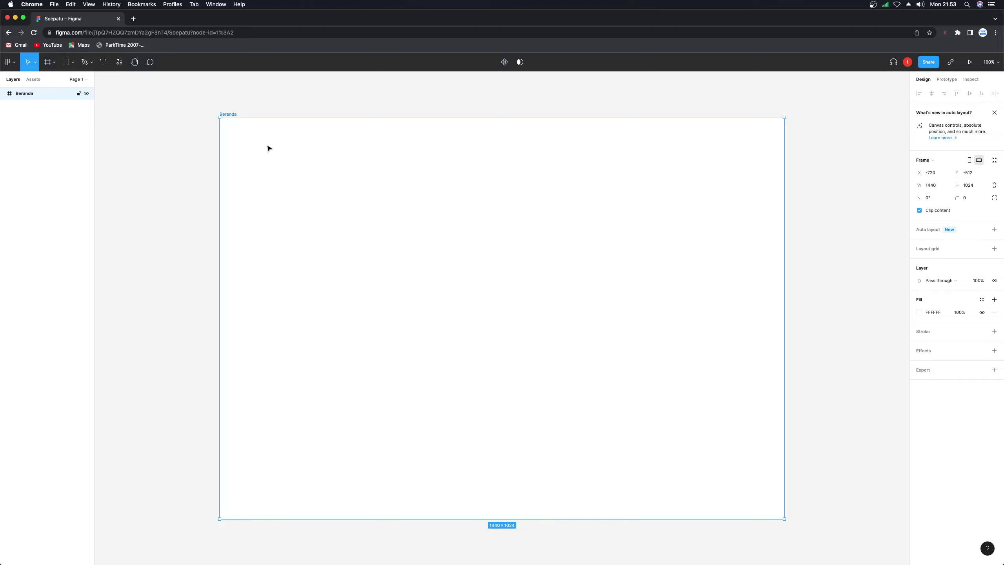
{"action": "left_click", "coordinate": [255, 105]}
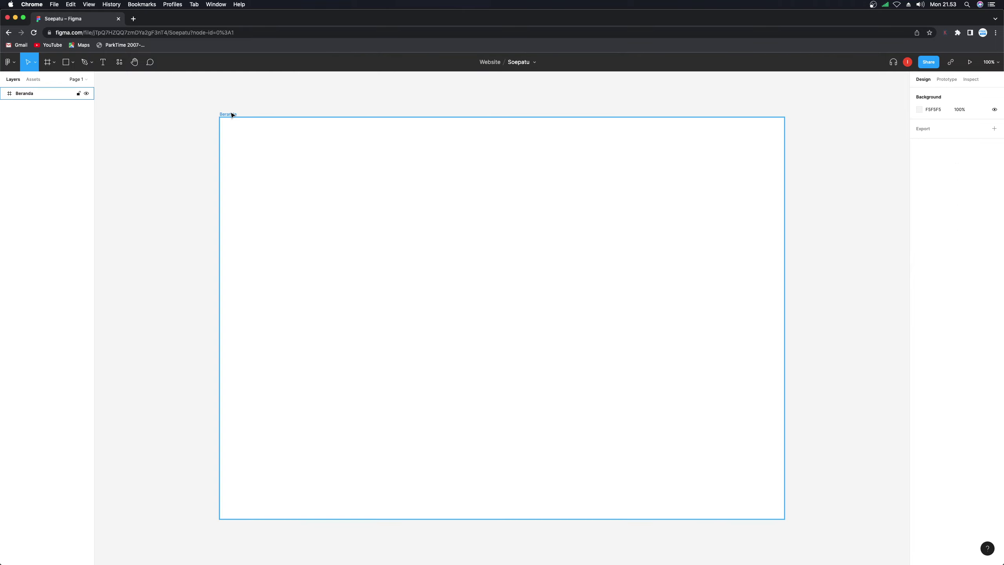
Apply auto layout to the Beranda frame and remove it again
{"action": "left_click", "coordinate": [233, 115]}
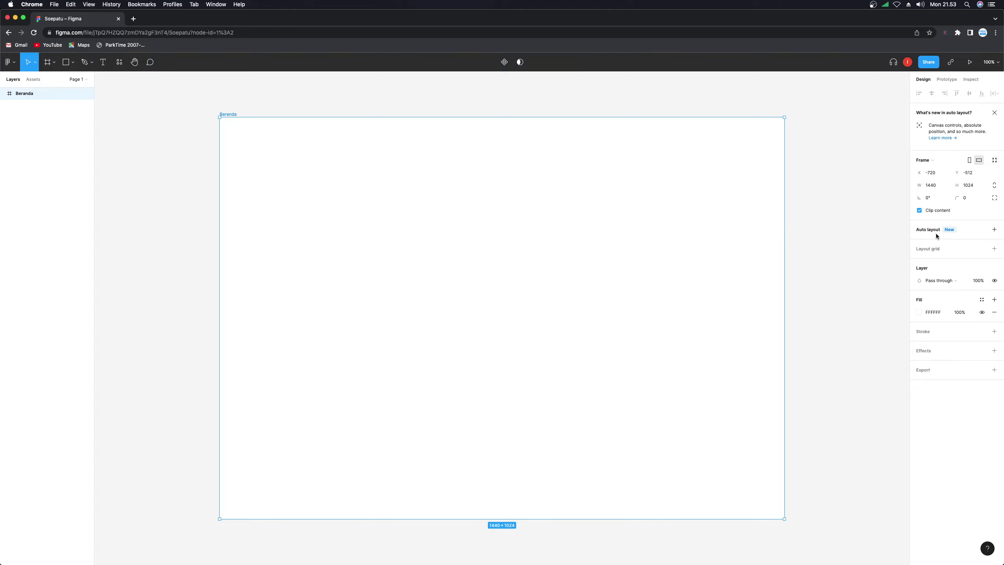
{"action": "key", "text": "shift+a"}
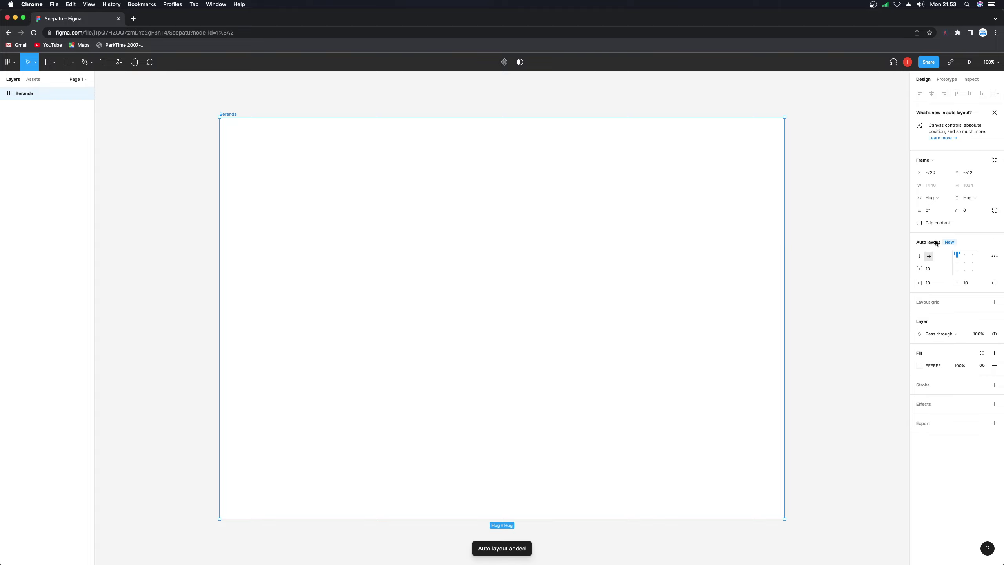
{"action": "left_click", "coordinate": [994, 242]}
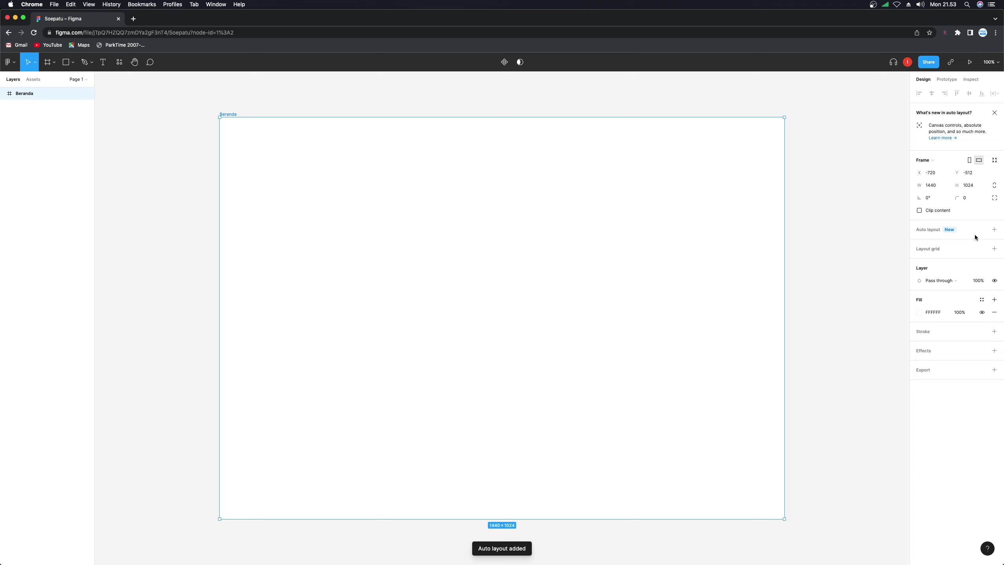
Add a layout grid to the Beranda frame, using the Columns type with a count of 12
{"action": "left_click", "coordinate": [942, 250]}
{"action": "left_click", "coordinate": [919, 261]}
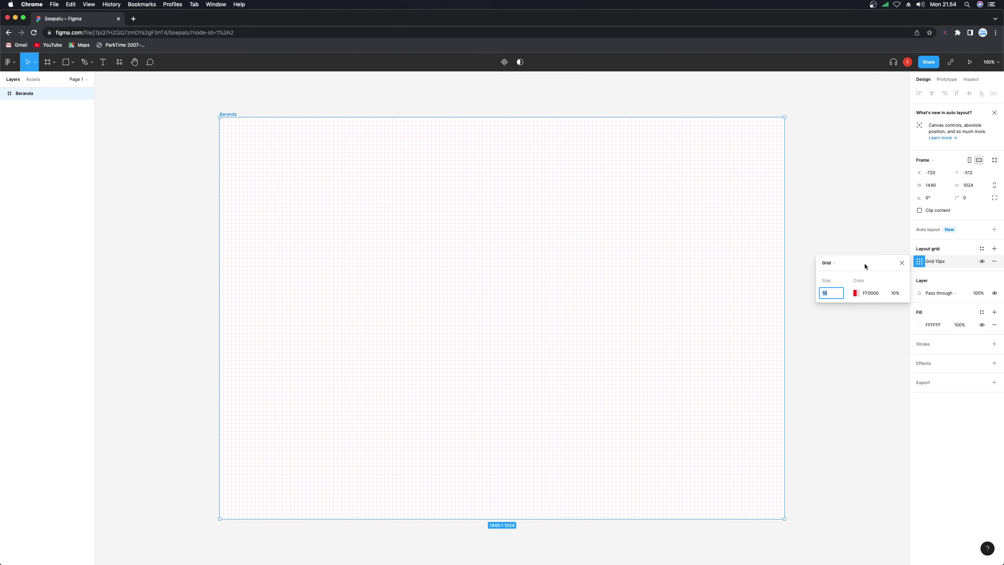
{"action": "left_click", "coordinate": [830, 263]}
{"action": "left_click", "coordinate": [828, 271]}
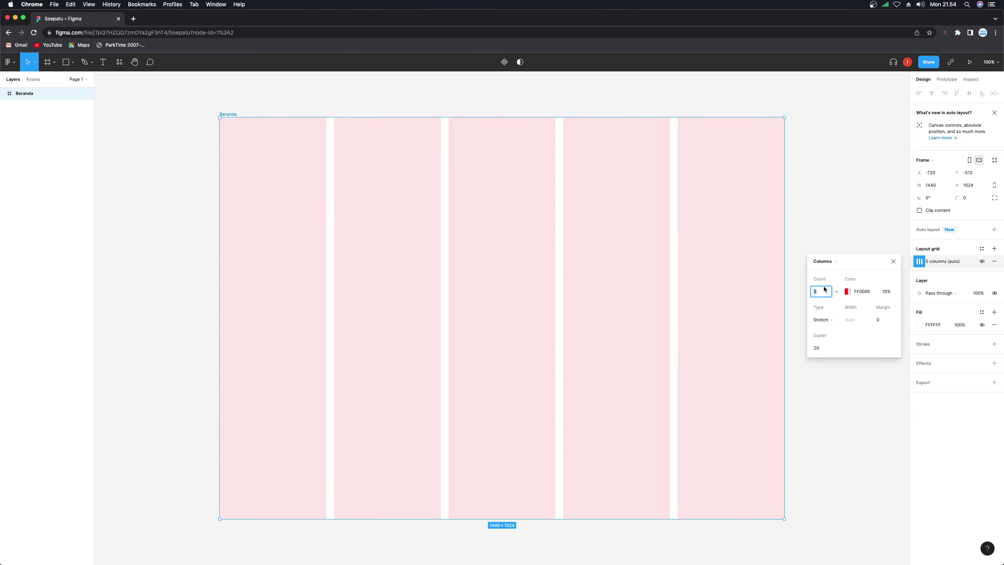
{"action": "type", "text": "12"}
{"action": "key", "text": "Return"}
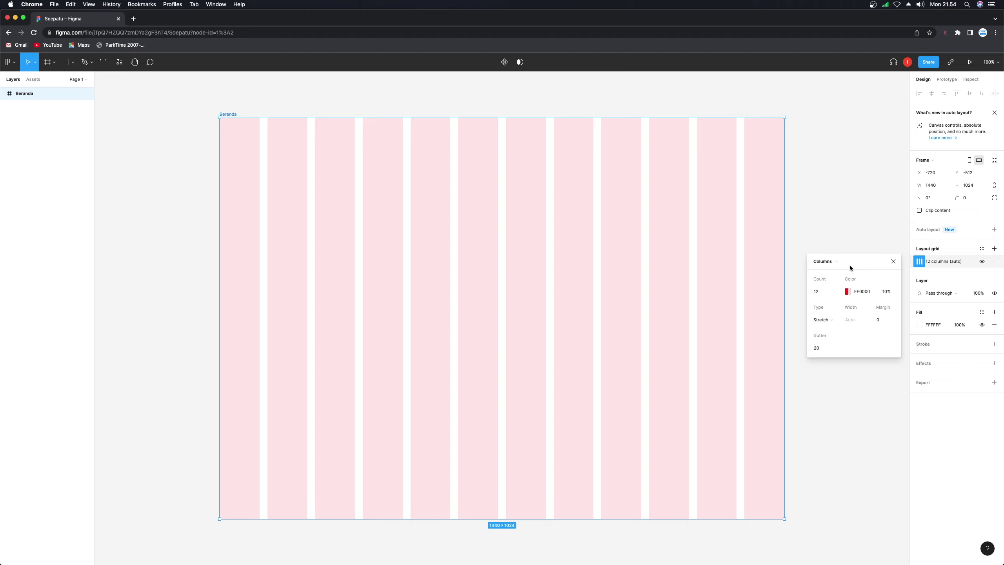
Set the column grid's margin to 50 and its gutter to 30 on the Beranda frame
{"action": "left_click", "coordinate": [879, 321]}
{"action": "type", "text": "5"}
{"action": "key", "text": "Return"}
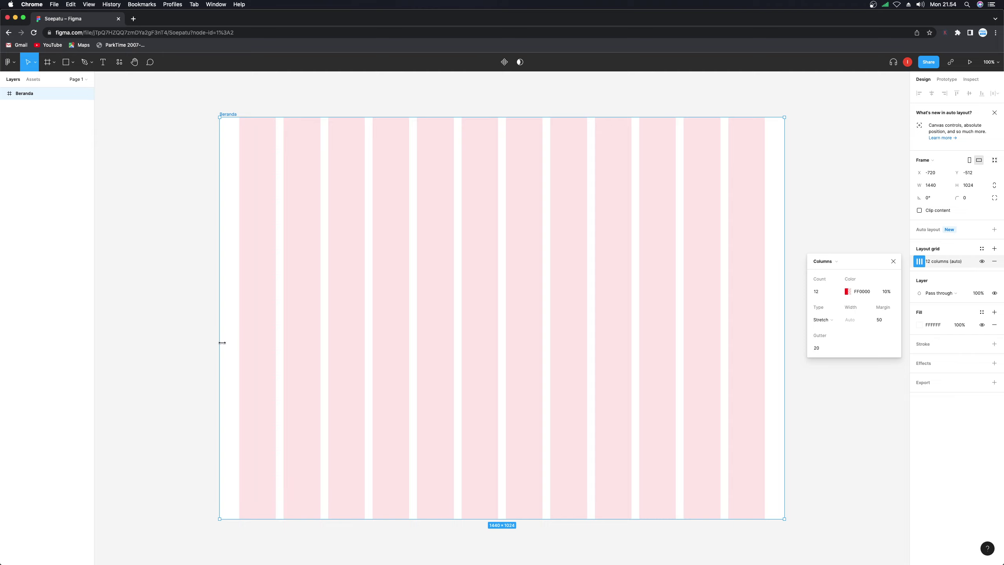
{"action": "left_click", "coordinate": [823, 347]}
{"action": "type", "text": "30"}
{"action": "key", "text": "Return"}
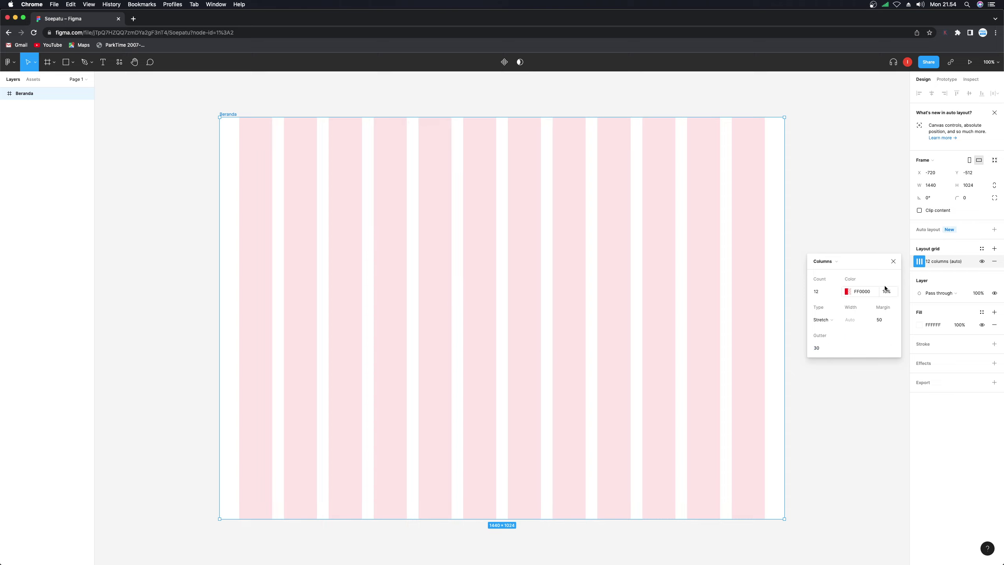
{"action": "left_click", "coordinate": [893, 261]}
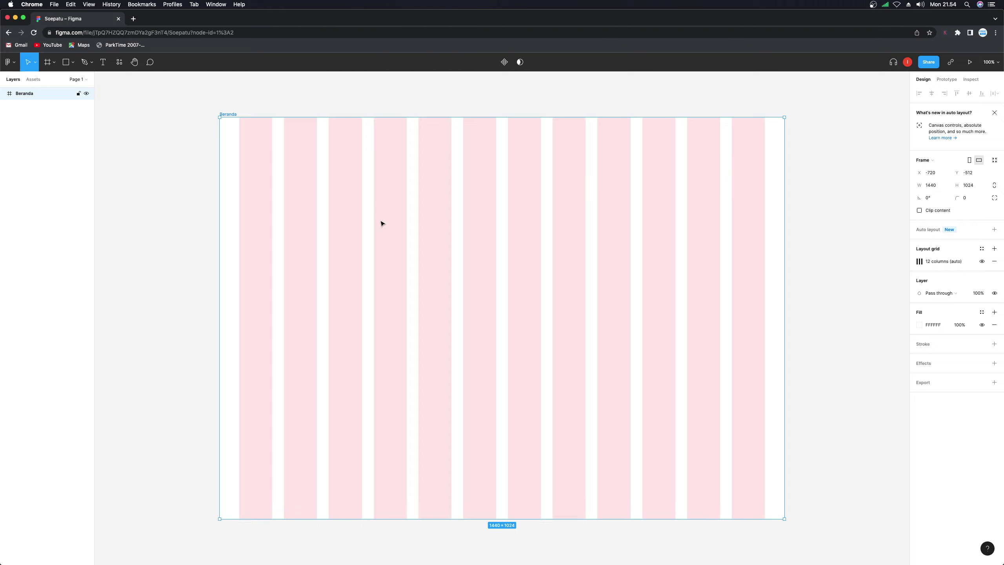
{"action": "left_click", "coordinate": [415, 110]}
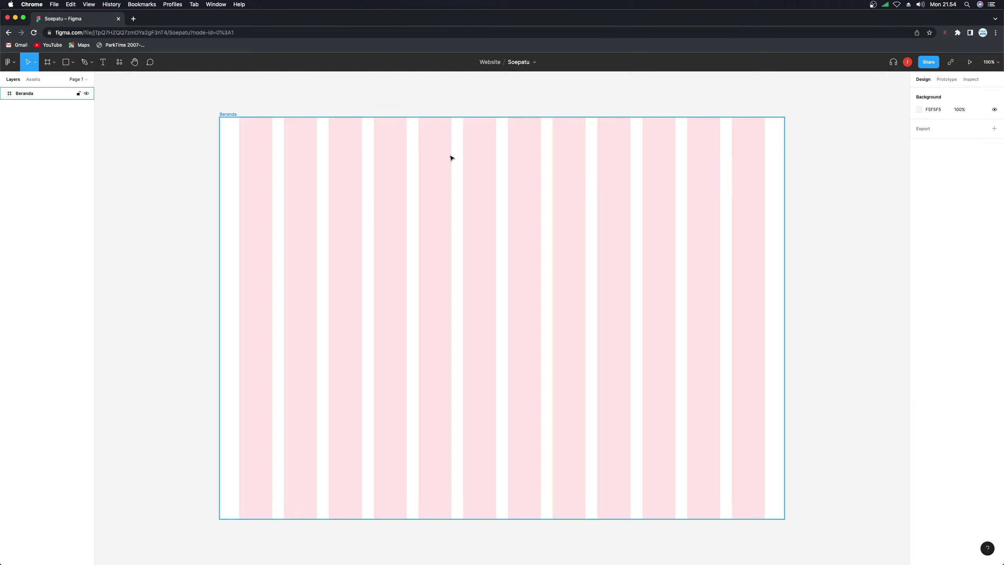
Switch the Beranda frame's layout grid to Rows with a count of 5
{"action": "left_click", "coordinate": [322, 167]}
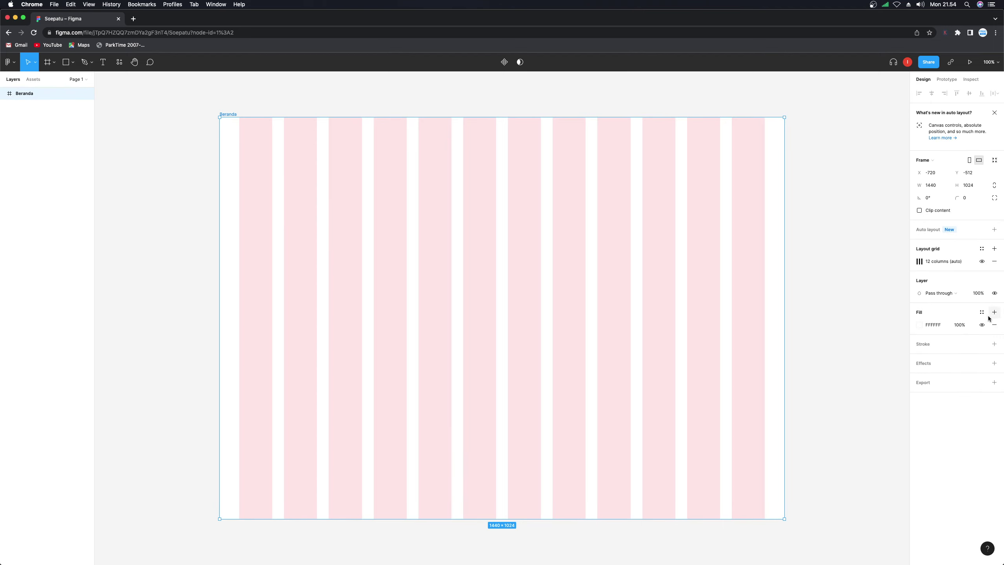
{"action": "left_click", "coordinate": [920, 261]}
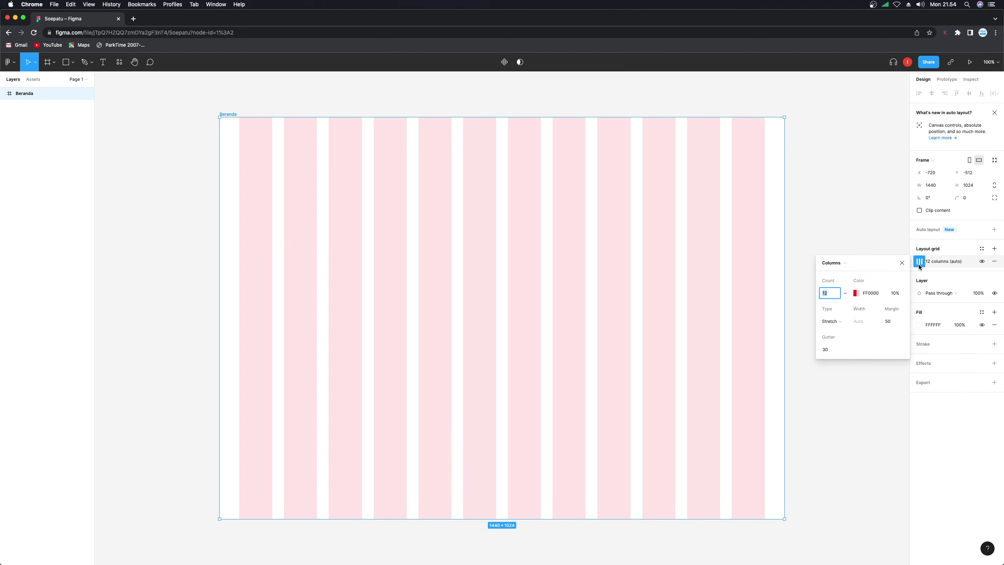
{"action": "left_click", "coordinate": [846, 268]}
{"action": "left_click", "coordinate": [833, 273]}
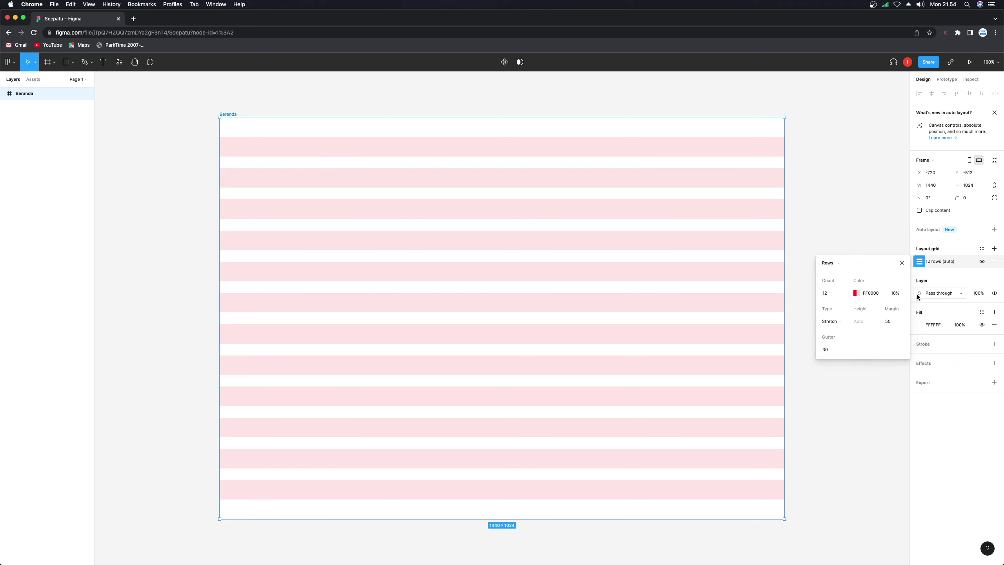
{"action": "left_click", "coordinate": [832, 293]}
{"action": "type", "text": "5"}
{"action": "key", "text": "Return"}
{"action": "left_click", "coordinate": [829, 292]}
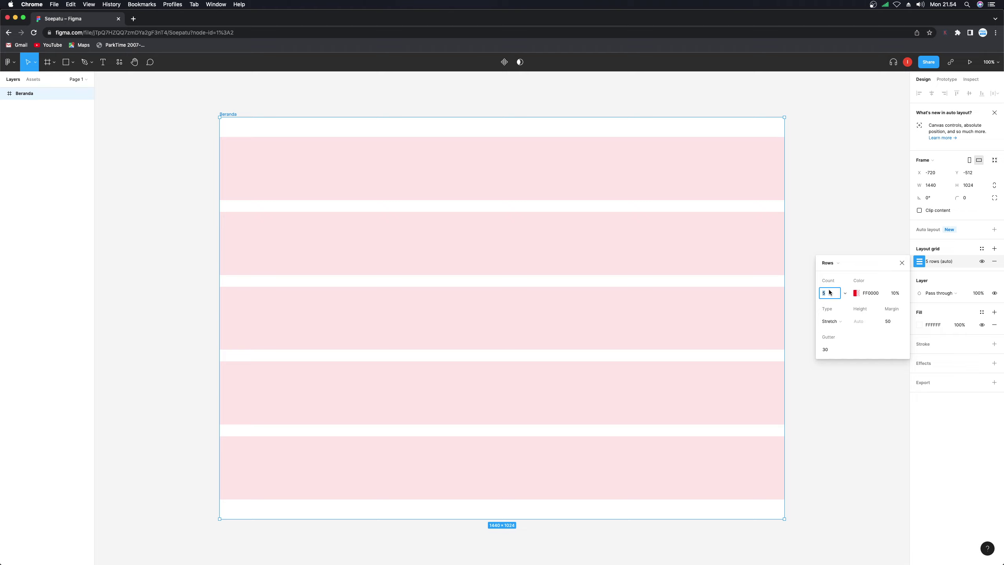
{"action": "key", "text": "Return"}
{"action": "left_click", "coordinate": [256, 99]}
{"action": "left_click", "coordinate": [301, 158]}
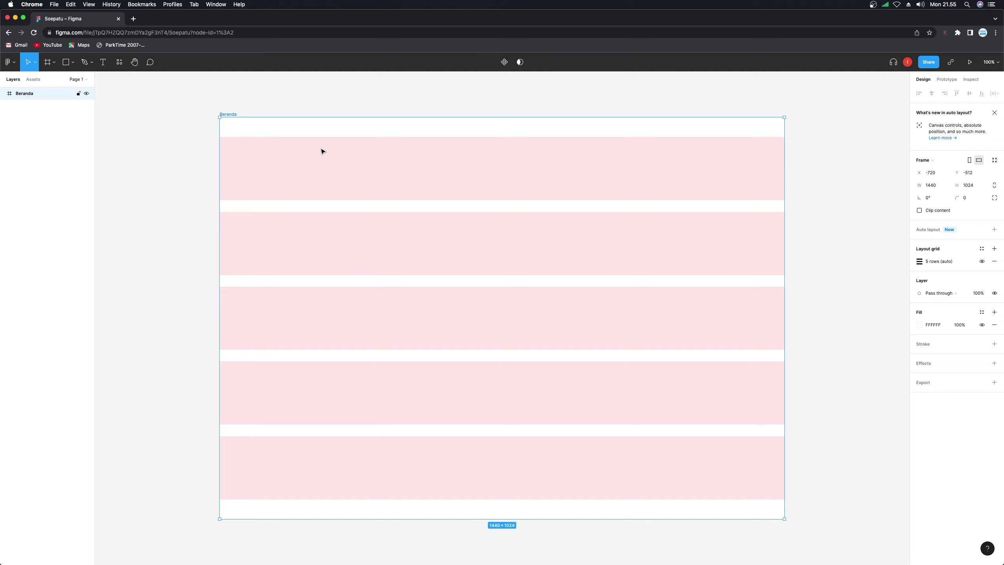
{"action": "left_click", "coordinate": [256, 108]}
Switch the Beranda frame's layout grid back to Columns and set the count to 12
{"action": "left_click", "coordinate": [235, 114]}
{"action": "left_click", "coordinate": [919, 262]}
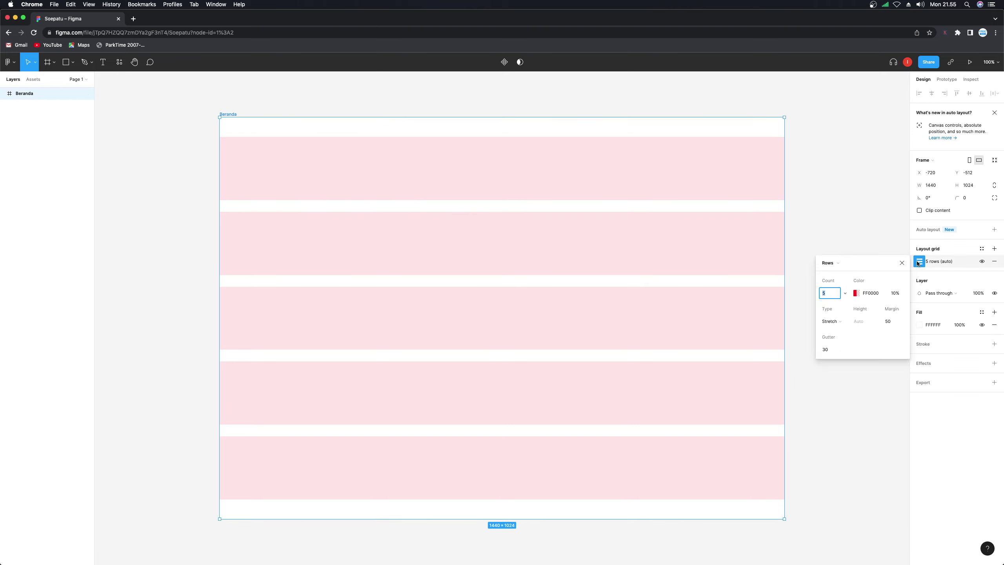
{"action": "left_click", "coordinate": [832, 262]}
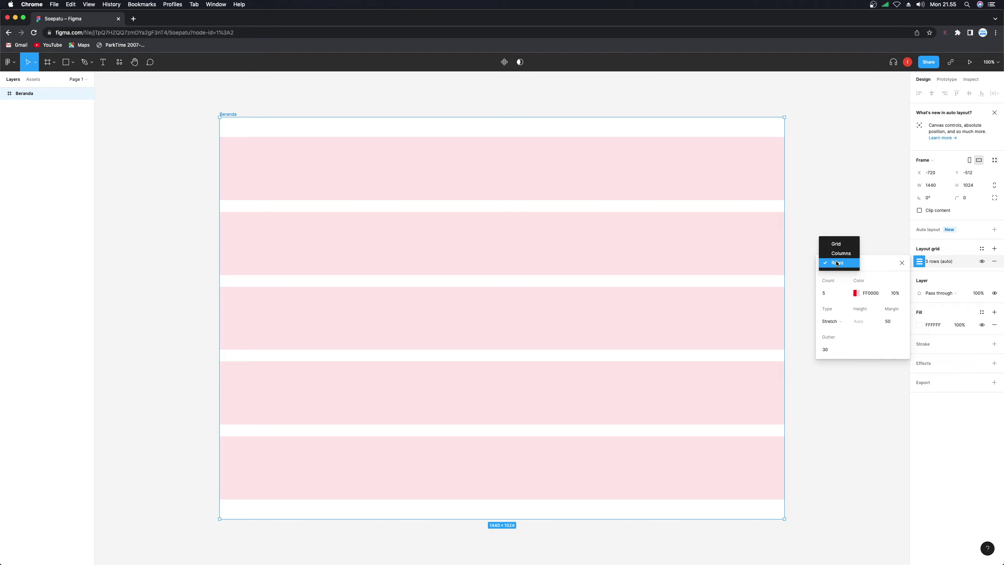
{"action": "left_click", "coordinate": [841, 254]}
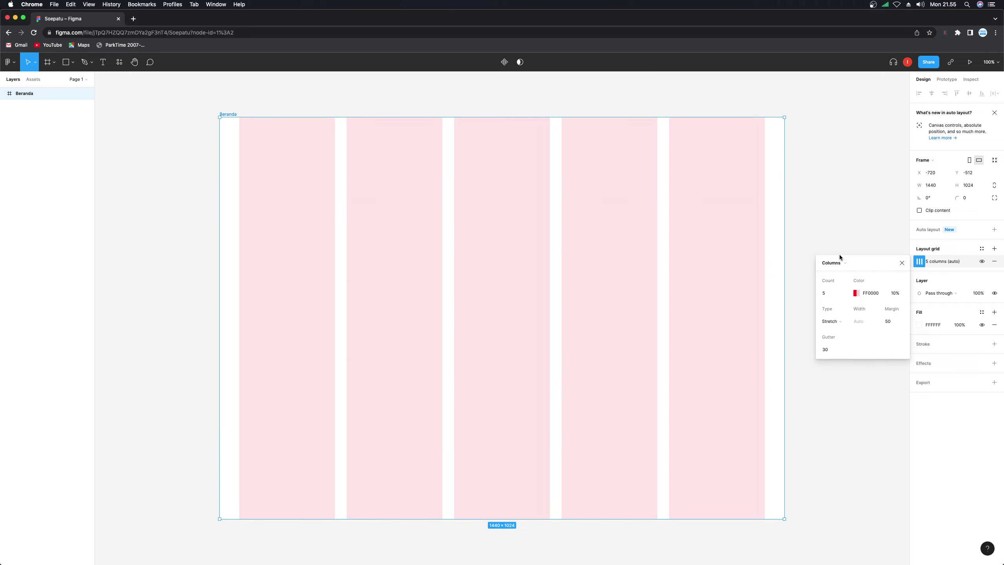
{"action": "left_click", "coordinate": [828, 293]}
{"action": "type", "text": "12"}
{"action": "key", "text": "Return"}
{"action": "left_click", "coordinate": [901, 263]}
{"action": "left_click", "coordinate": [860, 249]}
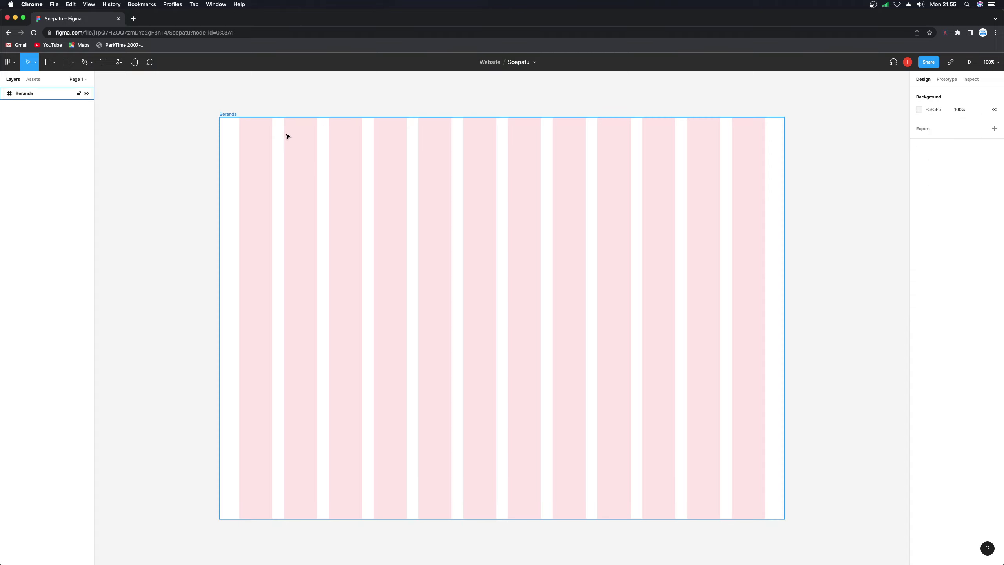
{"action": "left_click", "coordinate": [231, 122]}
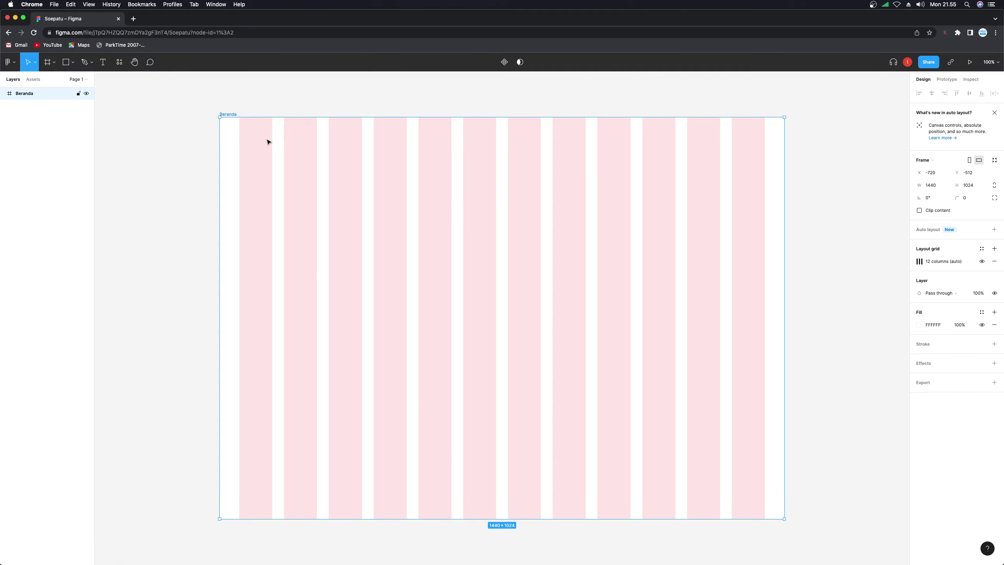
Draw a full-width rectangle along the upper edge of the Beranda frame, 1440 wide and about 131 high
{"action": "left_click", "coordinate": [262, 109]}
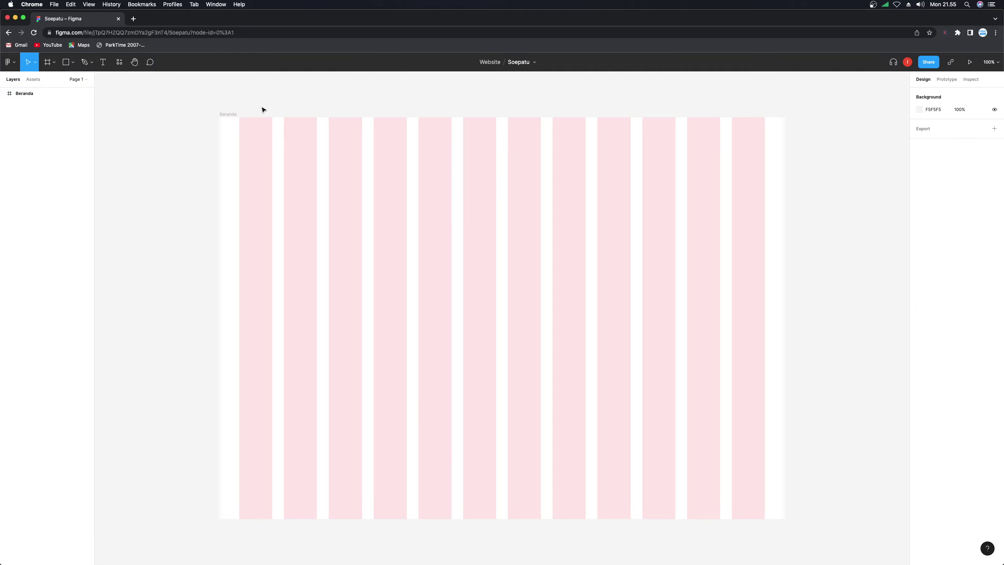
{"action": "left_click", "coordinate": [237, 121]}
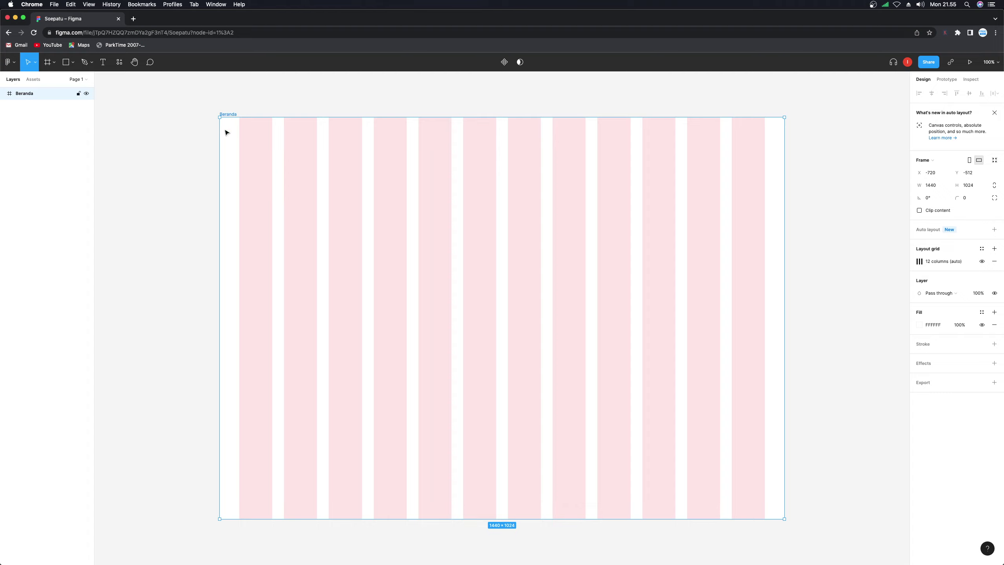
{"action": "key", "text": "r"}
{"action": "left_click_drag", "start_coordinate": [219, 117], "coordinate": [784, 178]}
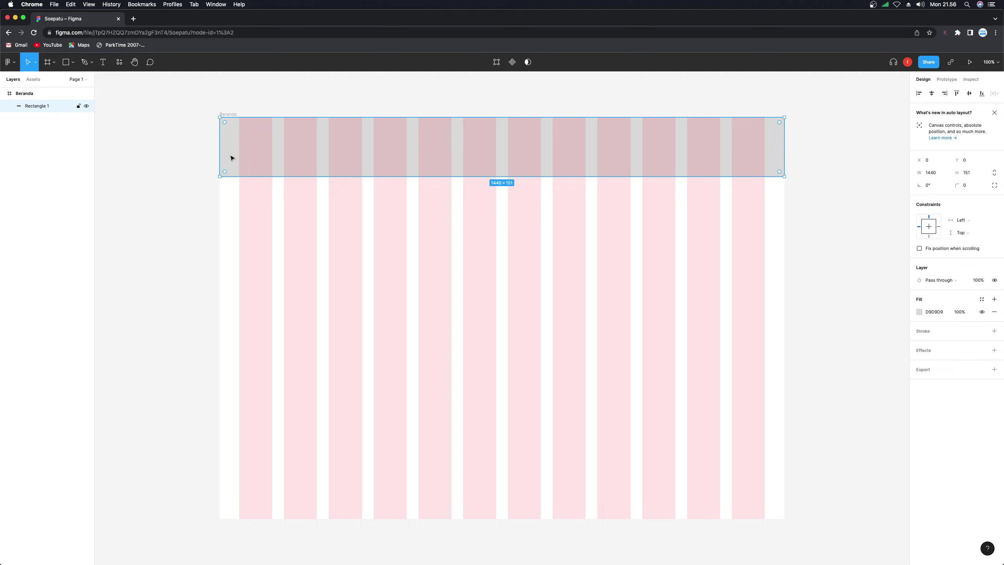
{"action": "left_click_drag", "start_coordinate": [359, 175], "coordinate": [357, 168]}
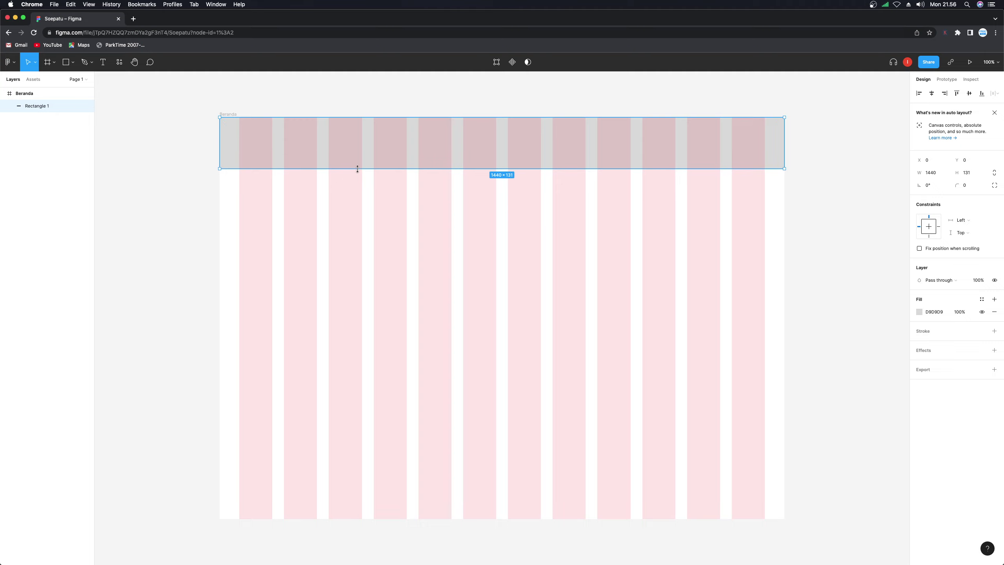
{"action": "left_click", "coordinate": [367, 228]}
{"action": "left_click", "coordinate": [364, 156]}
{"action": "left_click_drag", "start_coordinate": [395, 143], "coordinate": [398, 233]}
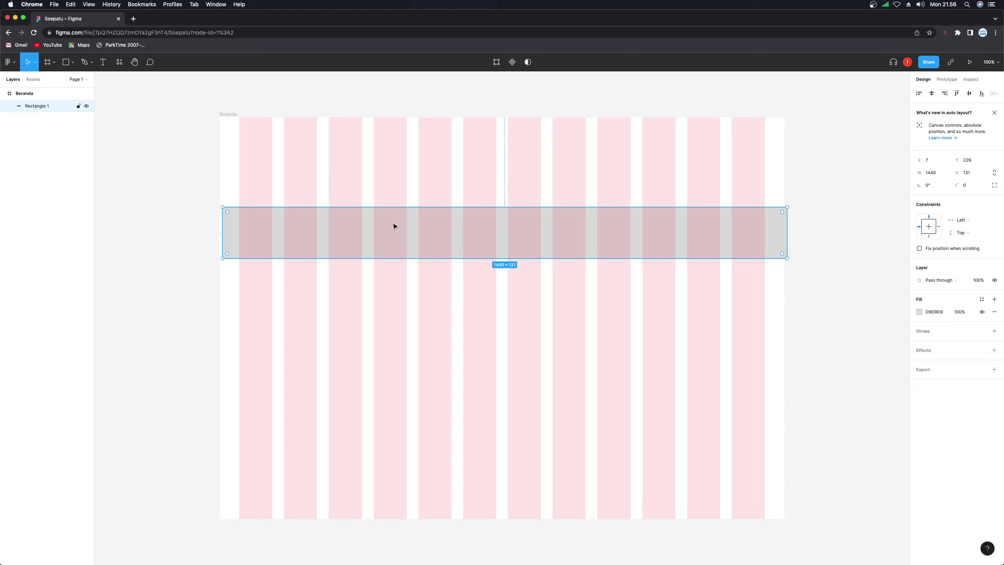
{"action": "key", "text": "ctrl+z"}
{"action": "left_click", "coordinate": [389, 195]}
Duplicate the header rectangle, move the copy flush with the Beranda frame's lower edge and extend it upward to make it taller
{"action": "left_click", "coordinate": [385, 164]}
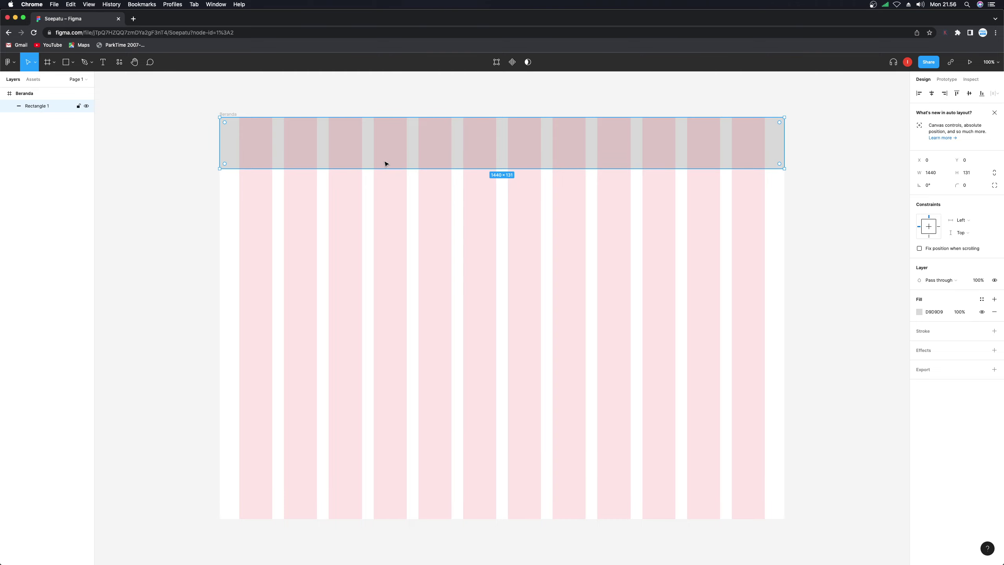
{"action": "key", "text": "super+d"}
{"action": "left_click_drag", "start_coordinate": [395, 156], "coordinate": [393, 505]}
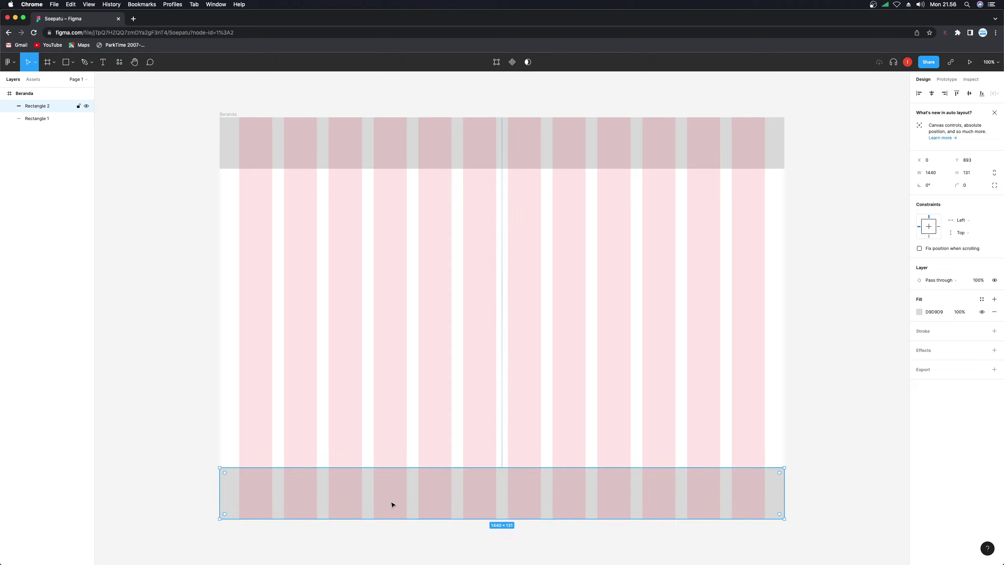
{"action": "left_click_drag", "start_coordinate": [382, 467], "coordinate": [382, 403]}
{"action": "left_click", "coordinate": [376, 348]}
{"action": "left_click", "coordinate": [399, 127]}
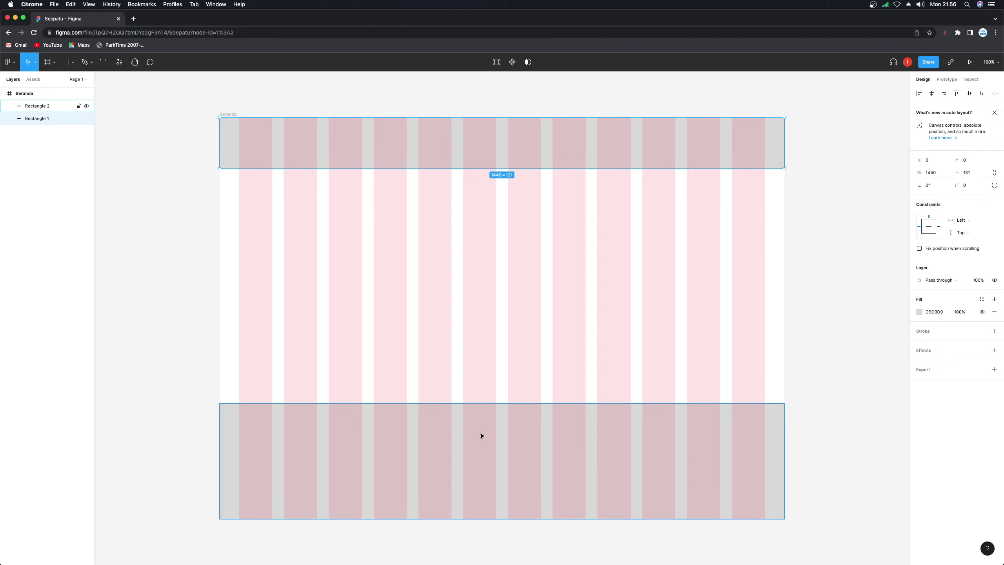
{"action": "left_click", "coordinate": [366, 208]}
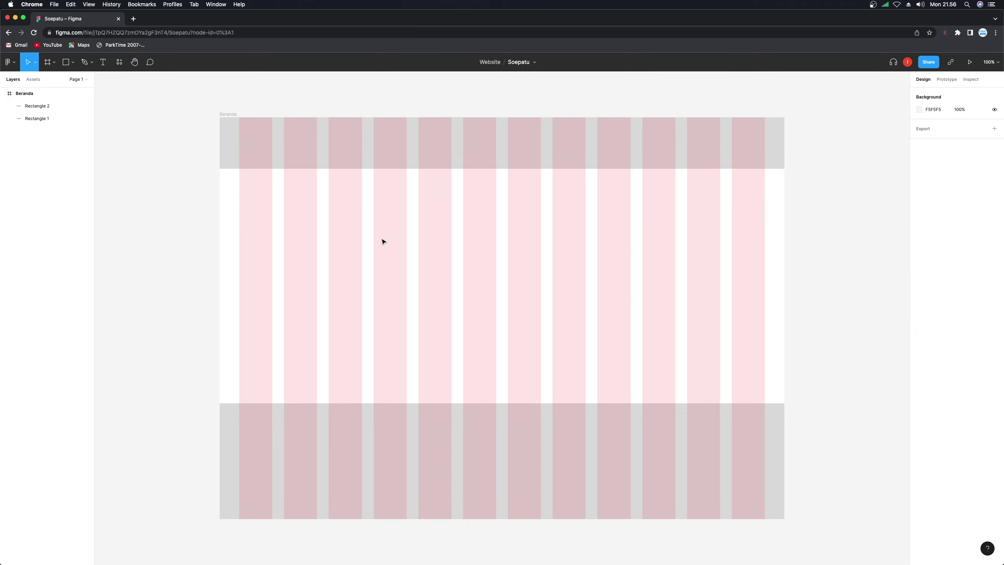
{"action": "mouse_move", "coordinate": [498, 562]}
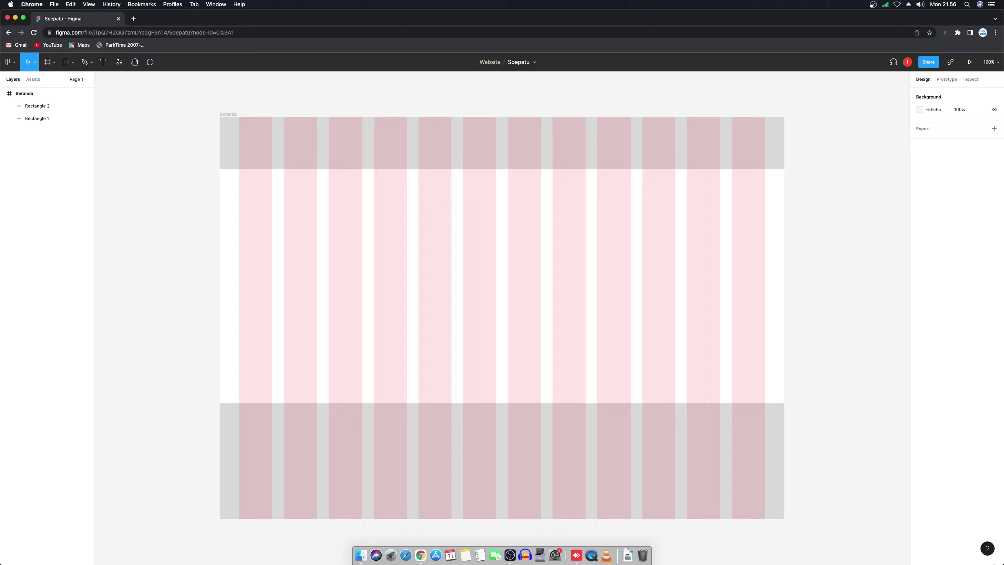